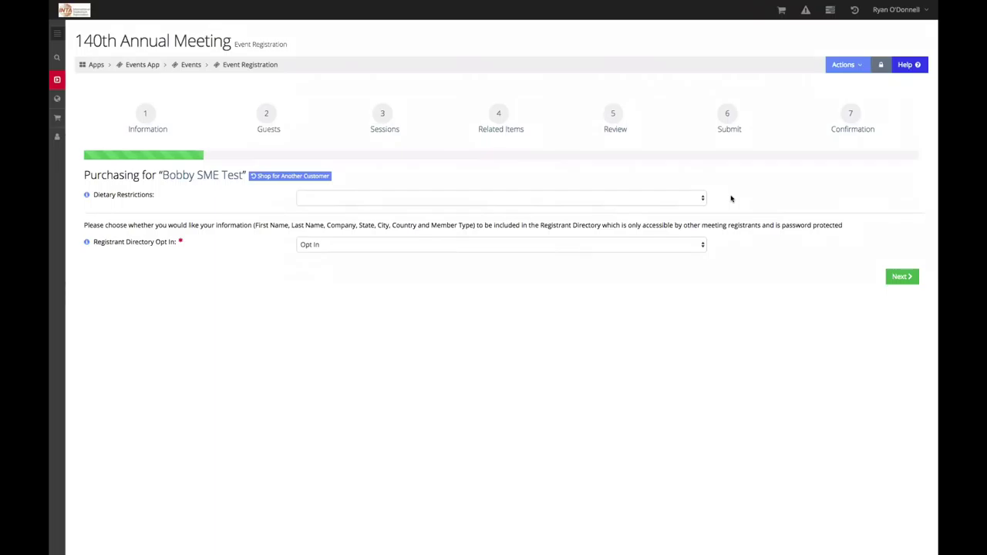
- Leave dietary restrictions blank, keep the directory listing at Opt In, and accept the badge details
left_click(701, 198)
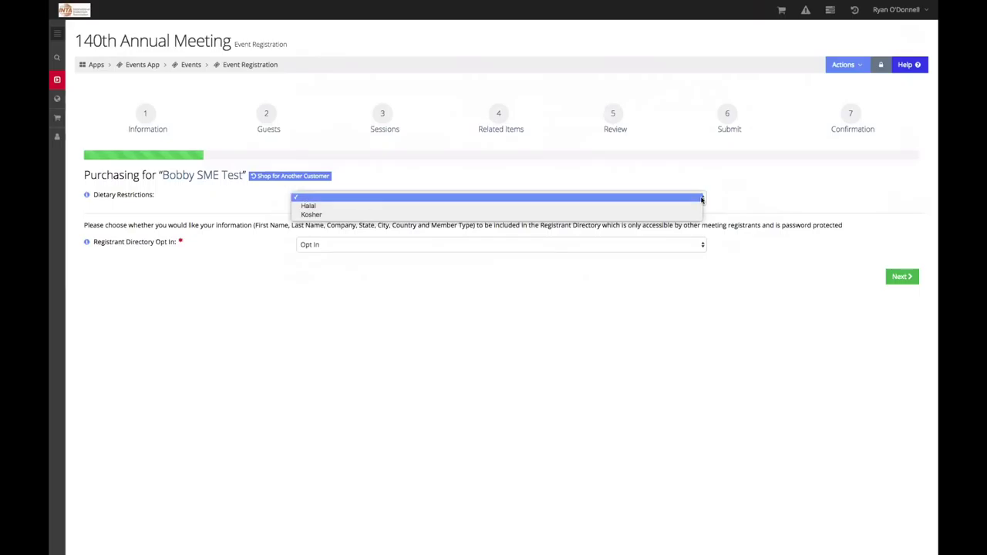
left_click(702, 199)
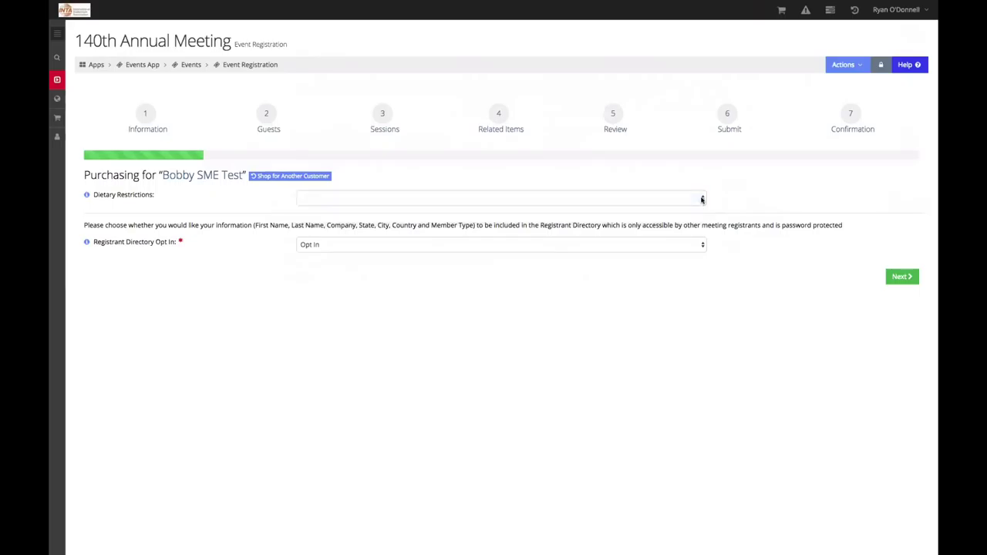
left_click(702, 245)
left_click(700, 254)
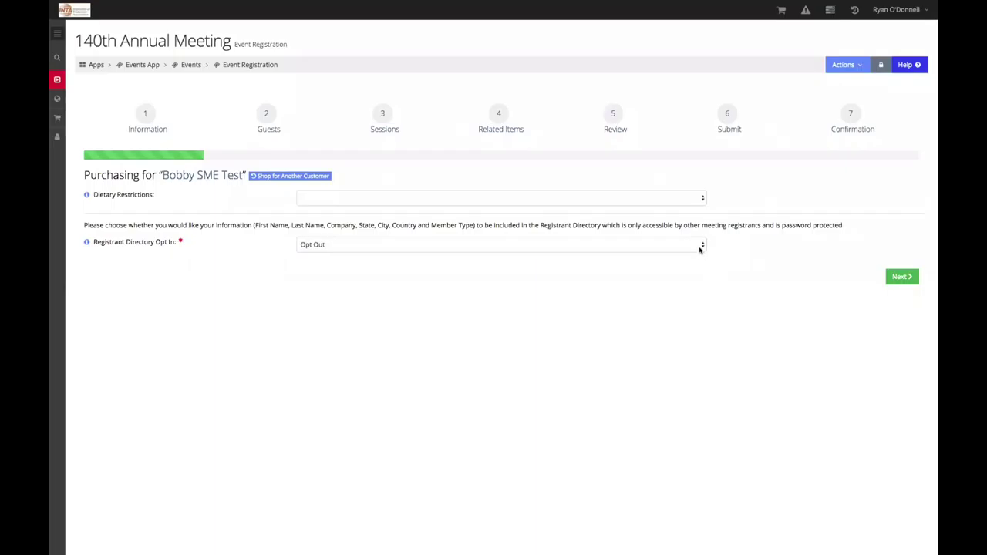
left_click(700, 247)
key("Return")
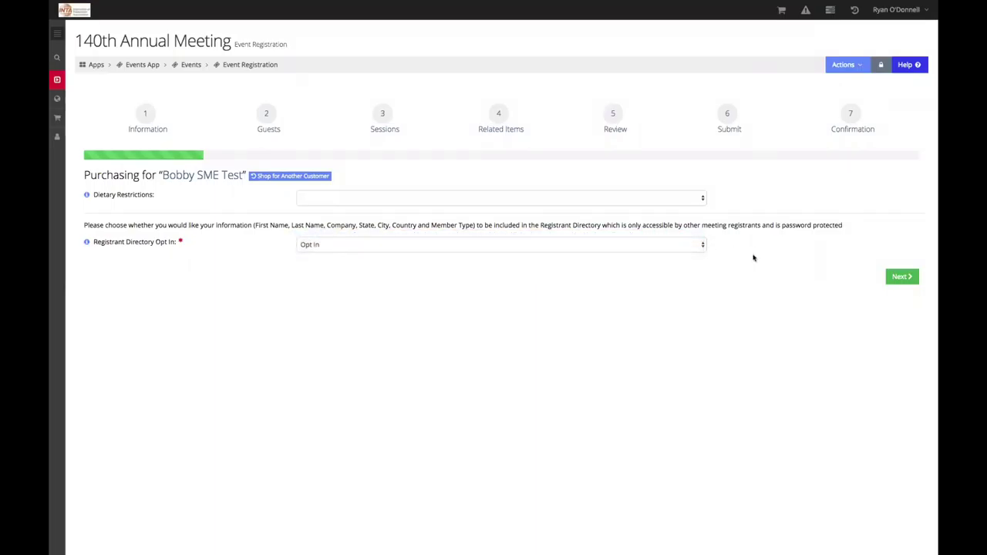
left_click(901, 276)
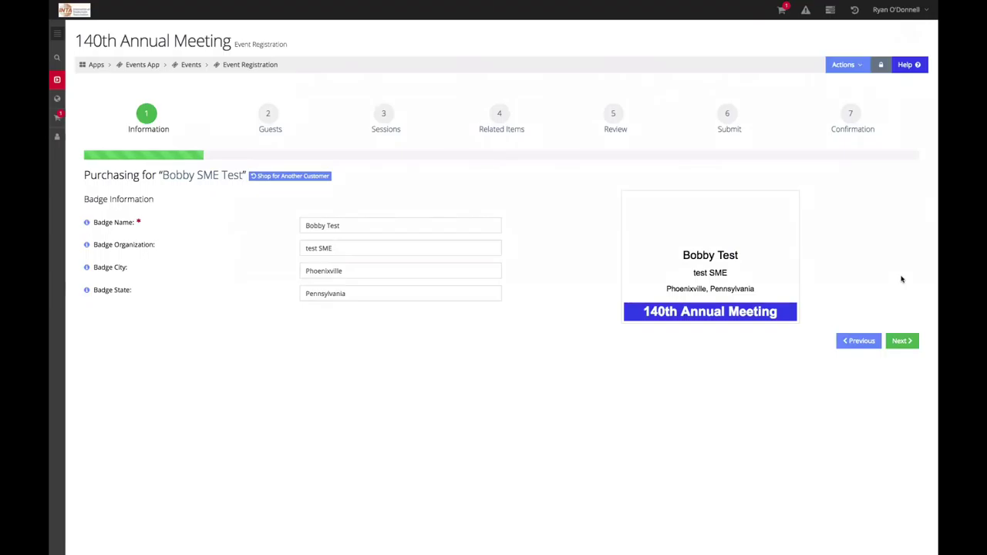
left_click(899, 341)
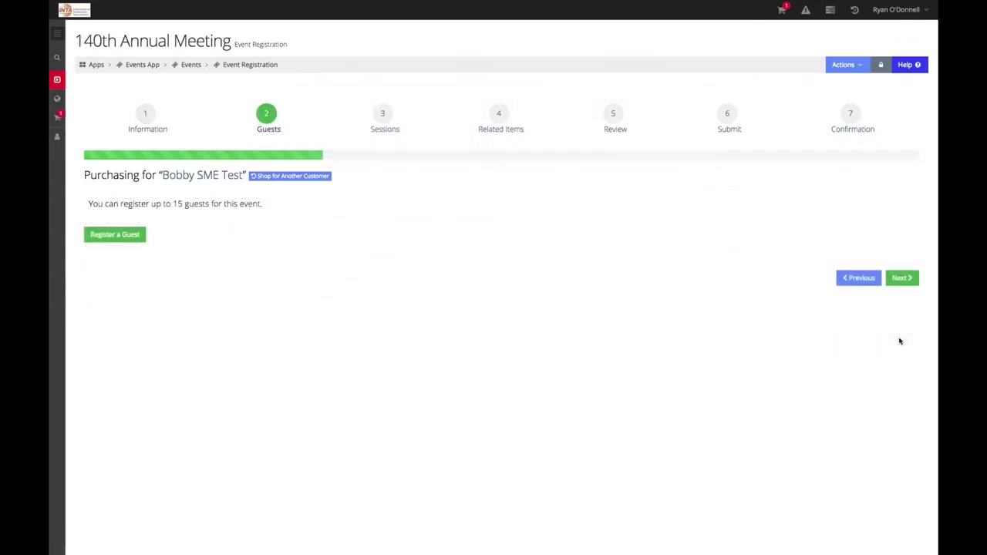
- Add one guest under the Grand Finale: Seattle Center category for $100.00
left_click(118, 236)
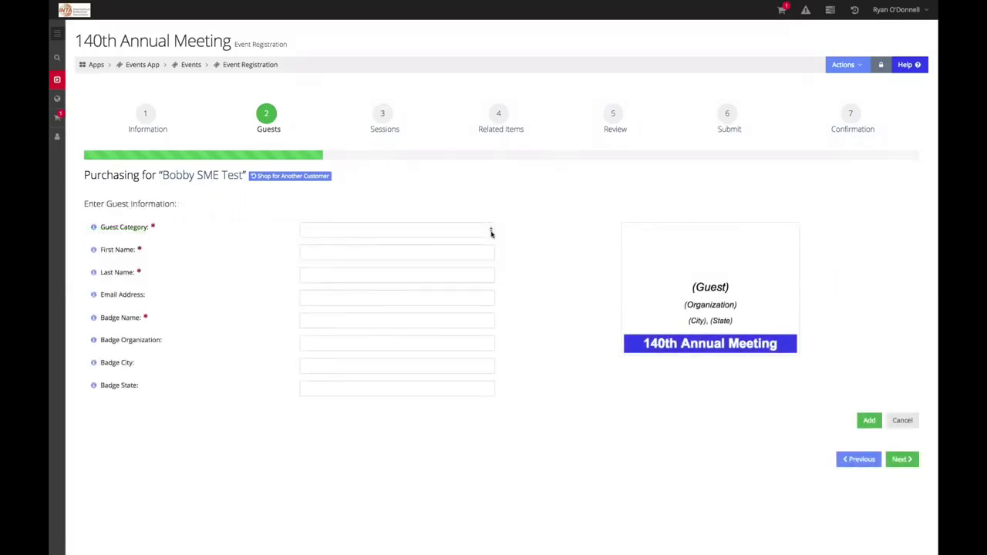
left_click(490, 233)
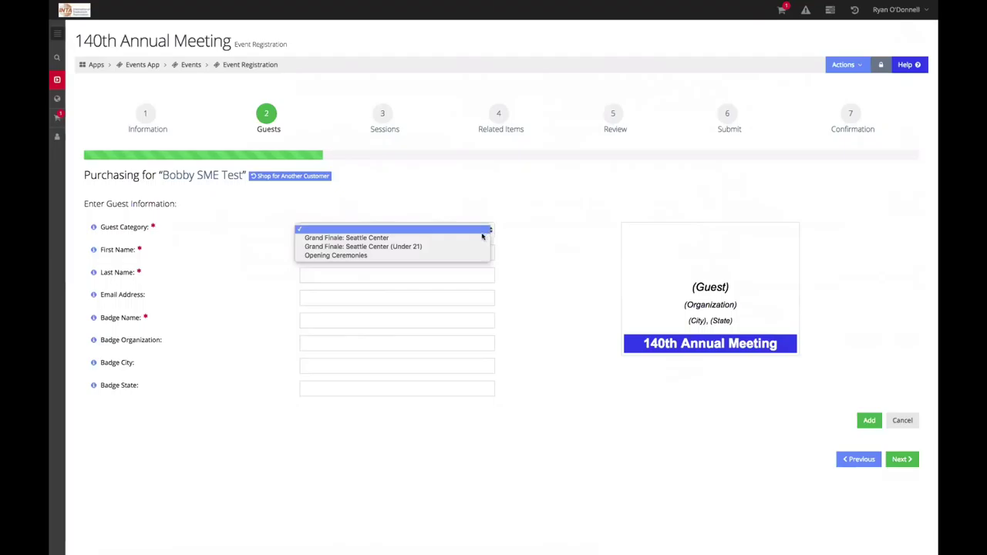
left_click(479, 239)
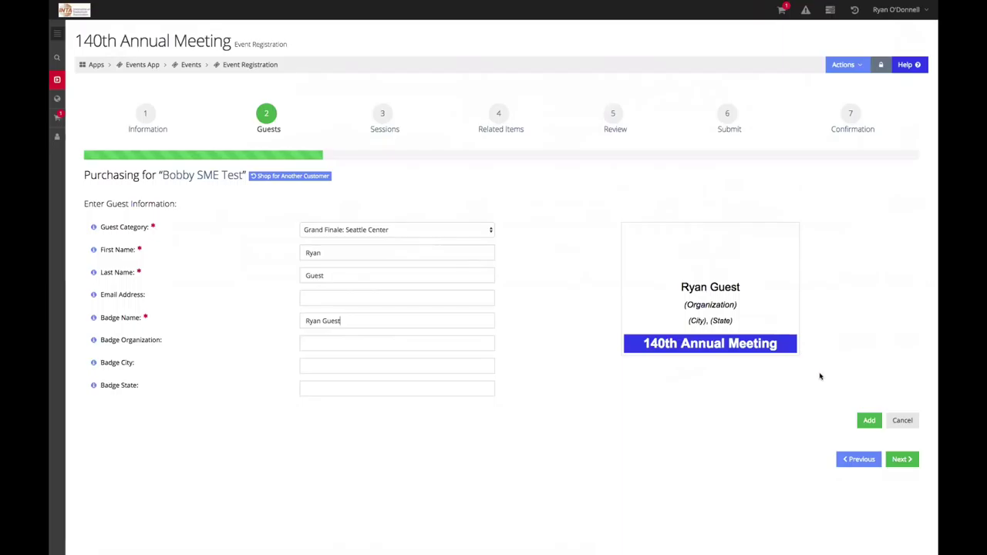
left_click(869, 421)
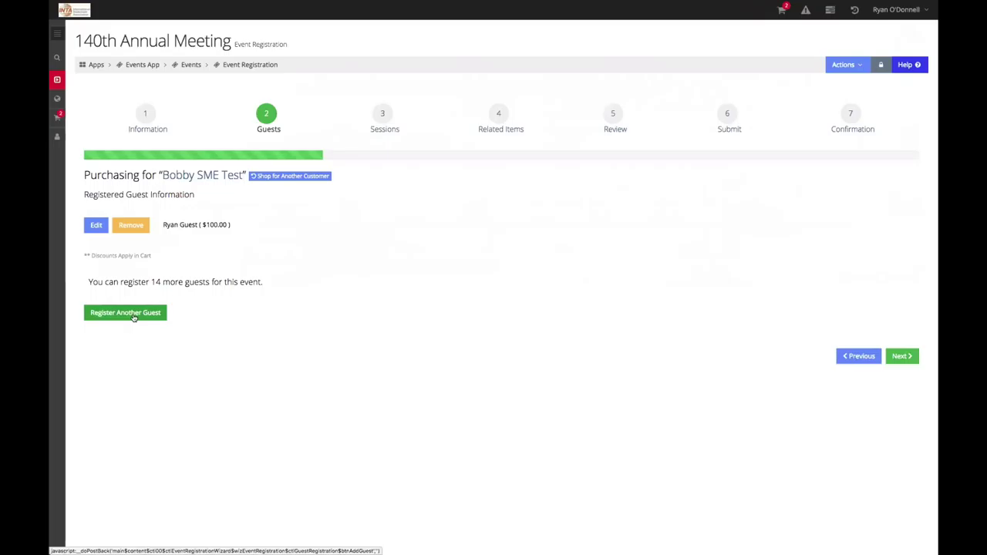
- Register for session TW01 on Wednesday, May 23, 2018 at $55.00, then continue
left_click(901, 356)
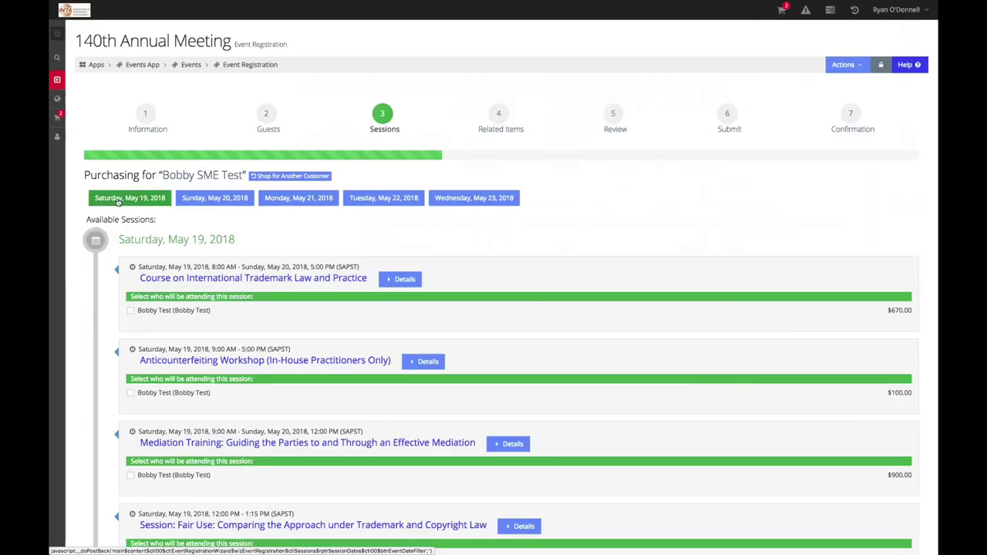
left_click(455, 199)
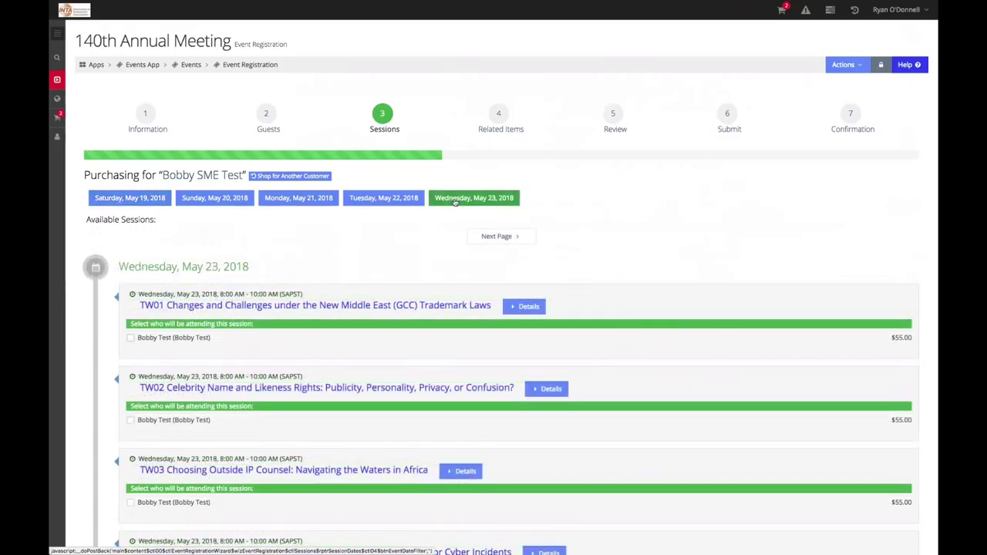
left_click(131, 339)
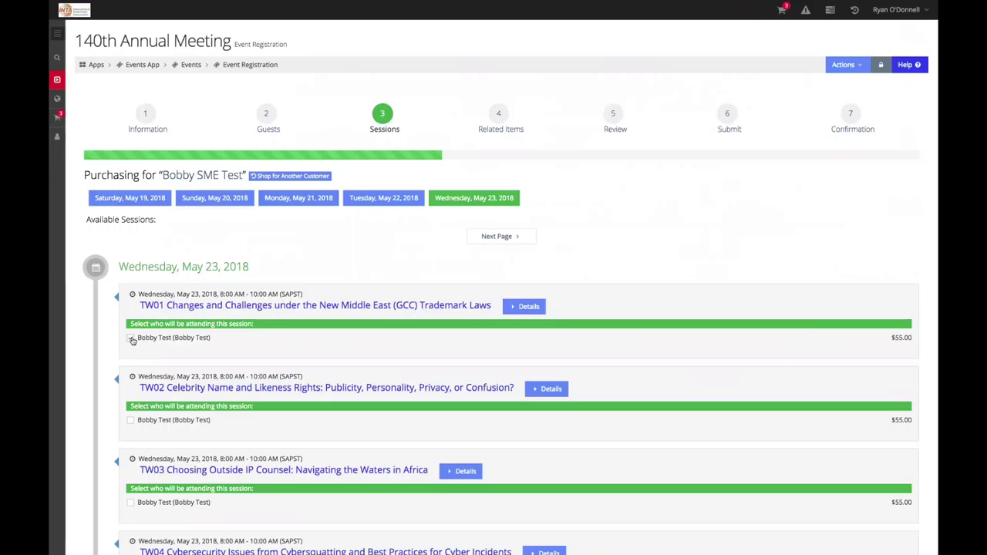
scroll(674, 235, "down", 3)
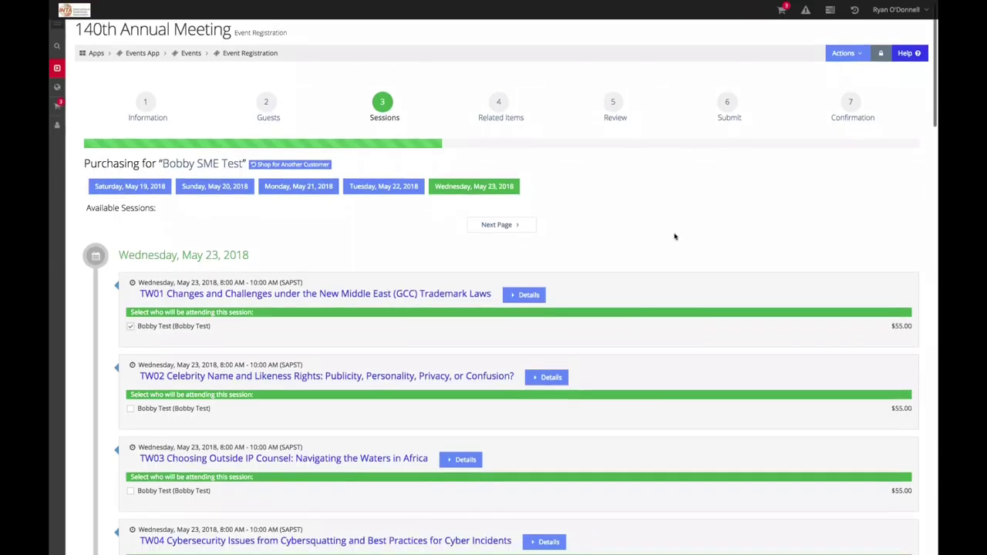
scroll(673, 237, "down", 20)
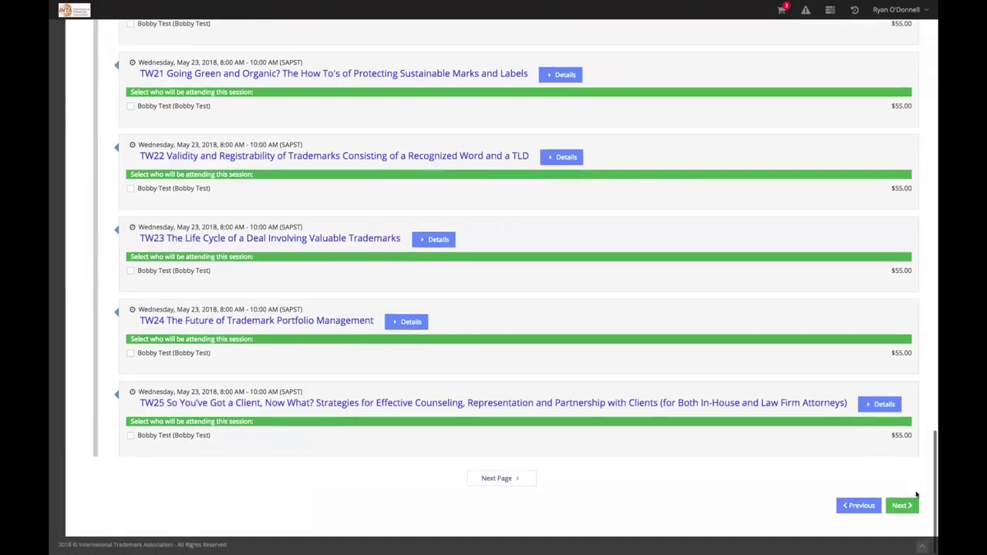
left_click(901, 504)
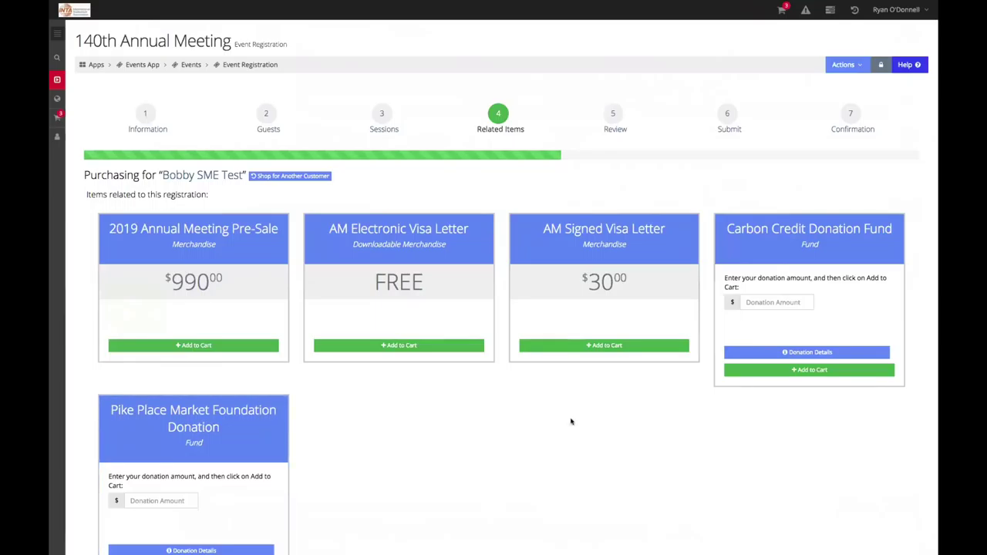
- Skip the optional merchandise and donations and proceed to the cart review
scroll(571, 421, "down", 3)
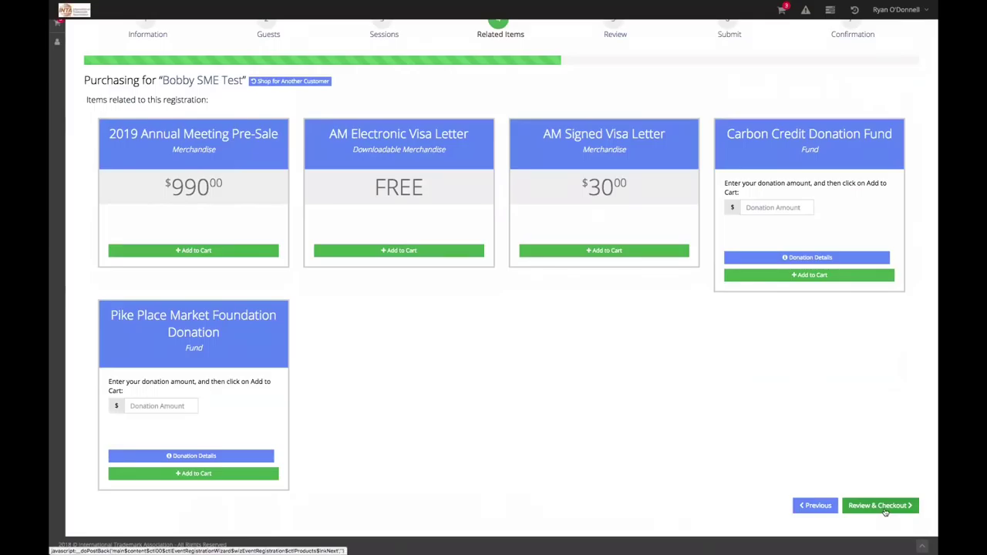
left_click(879, 506)
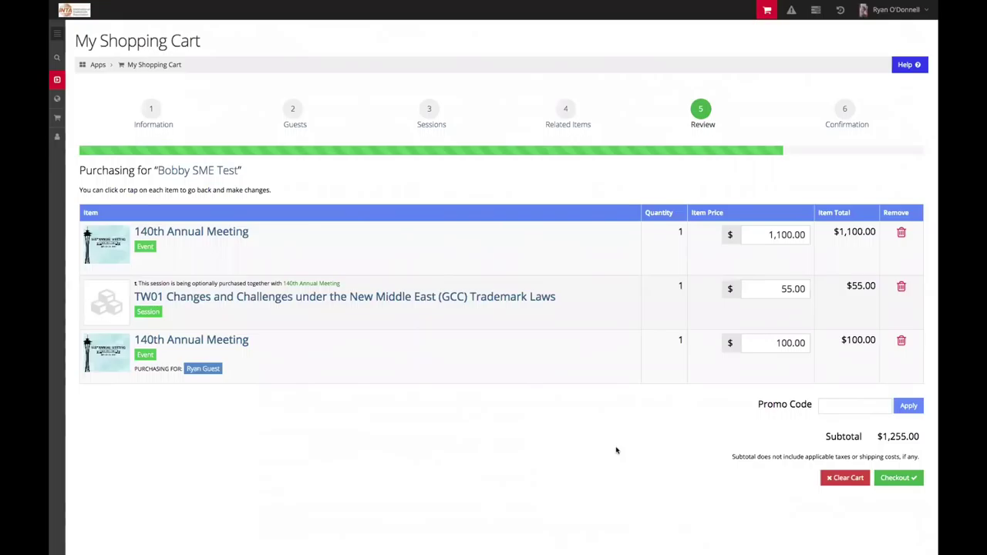
- Proceed from the $1,255.00 cart review to checkout
left_click(911, 478)
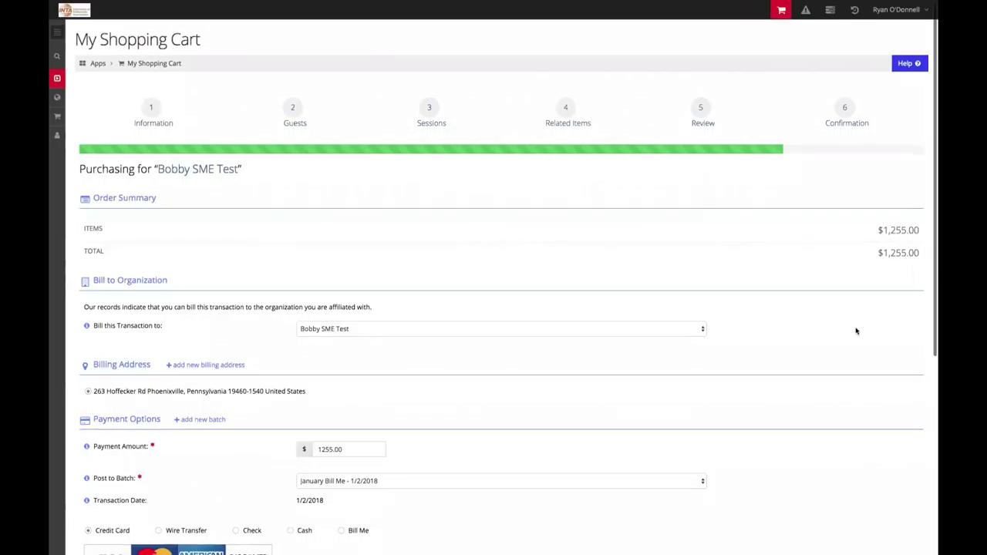
- Choose Bill Me with Create an Invoice ticked and submit the $1,255.00 order
scroll(856, 331, "down", 2)
scroll(856, 331, "down", 2)
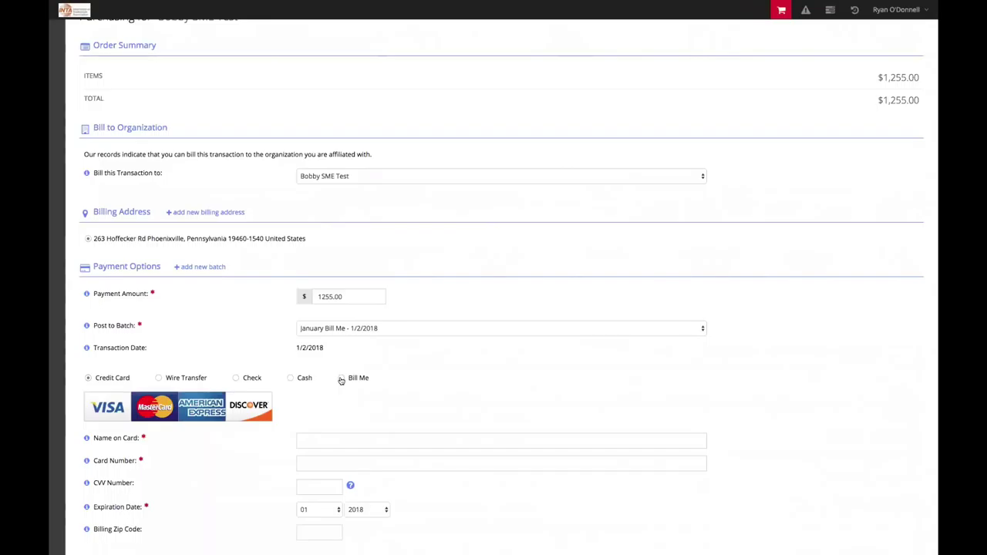
left_click(340, 378)
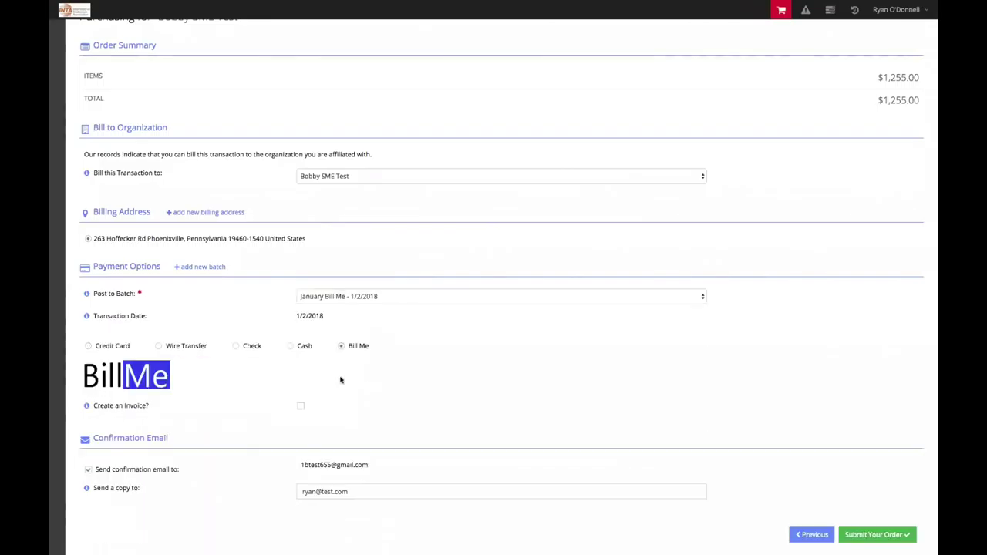
left_click(301, 407)
scroll(419, 387, "down", 1)
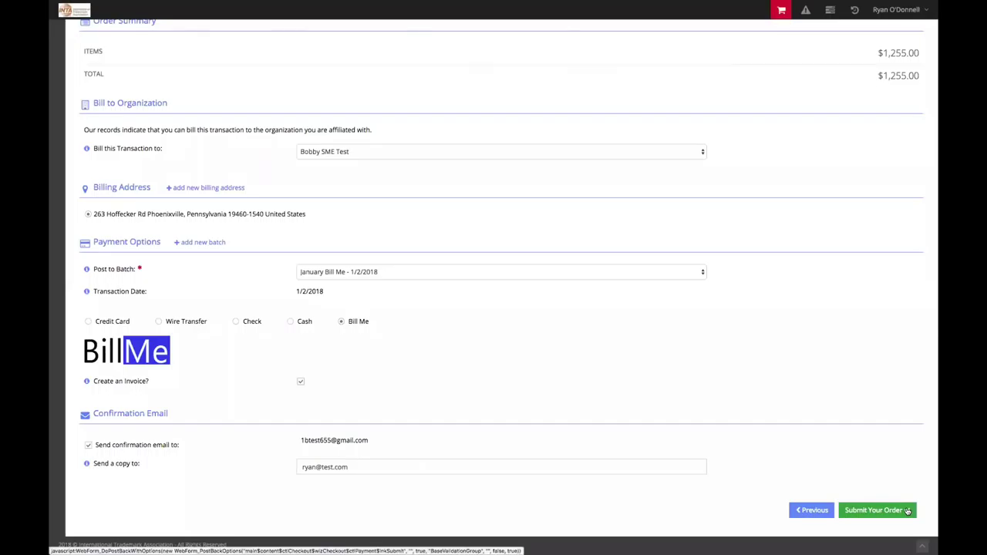
left_click(907, 511)
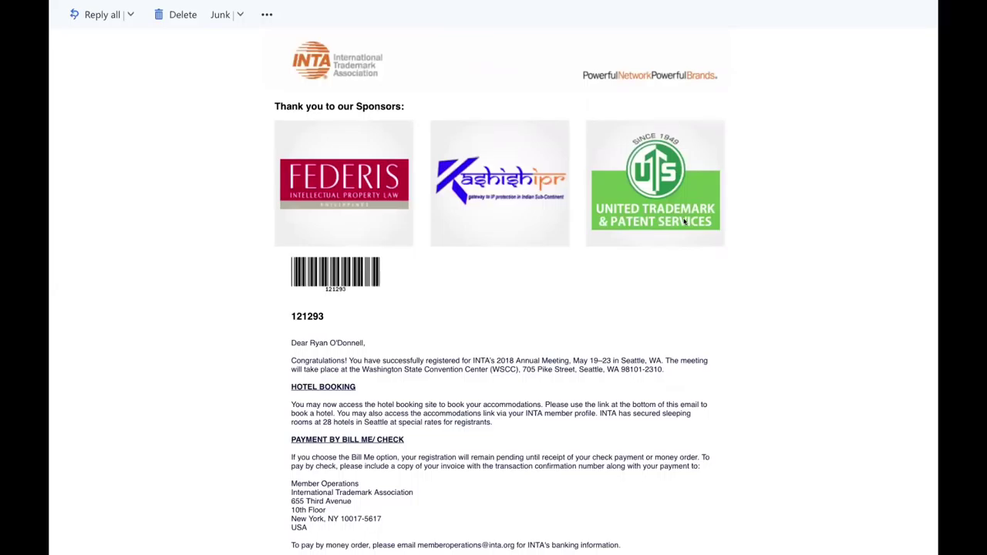
- Scroll through the confirmation email's payment and cancellation details
scroll(683, 222, "down", 3)
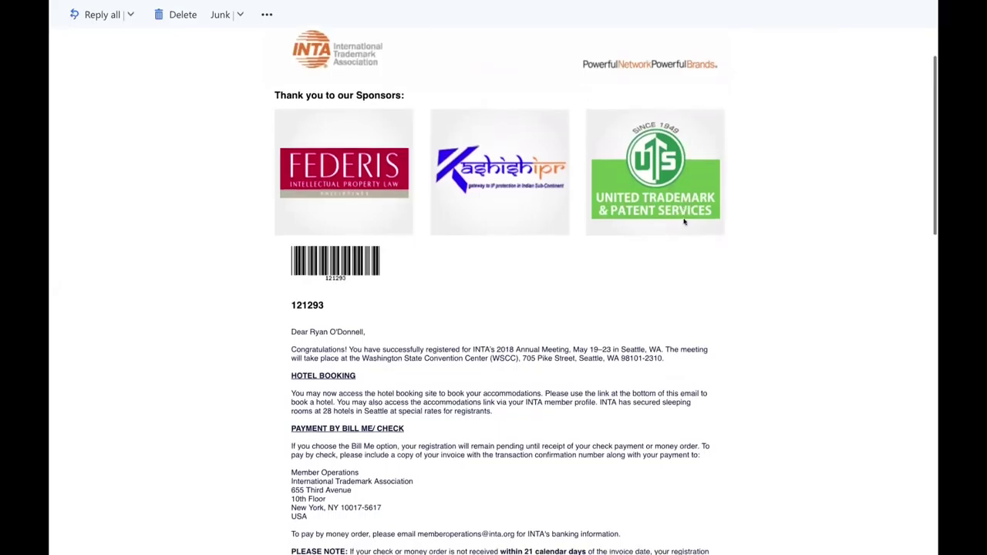
scroll(682, 221, "down", 5)
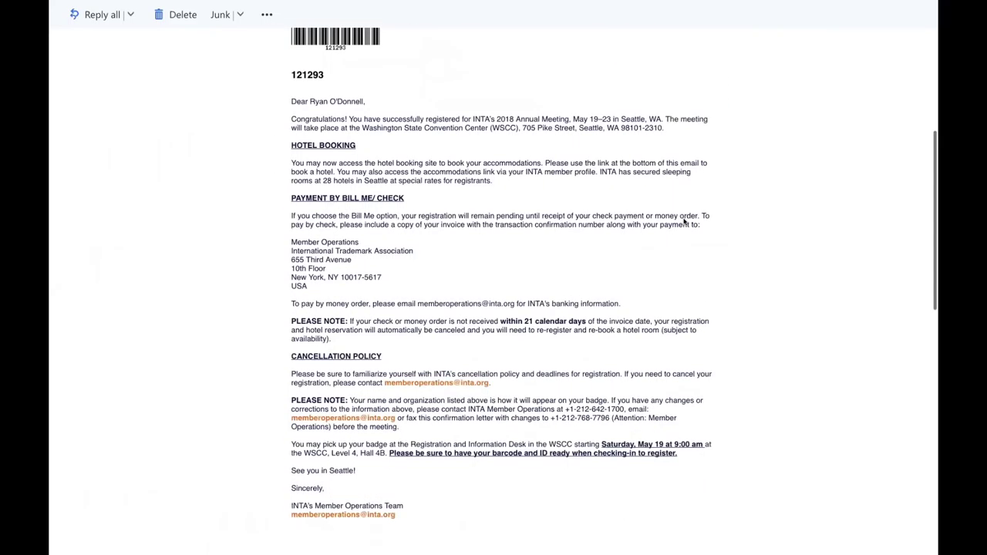
scroll(683, 221, "down", 3)
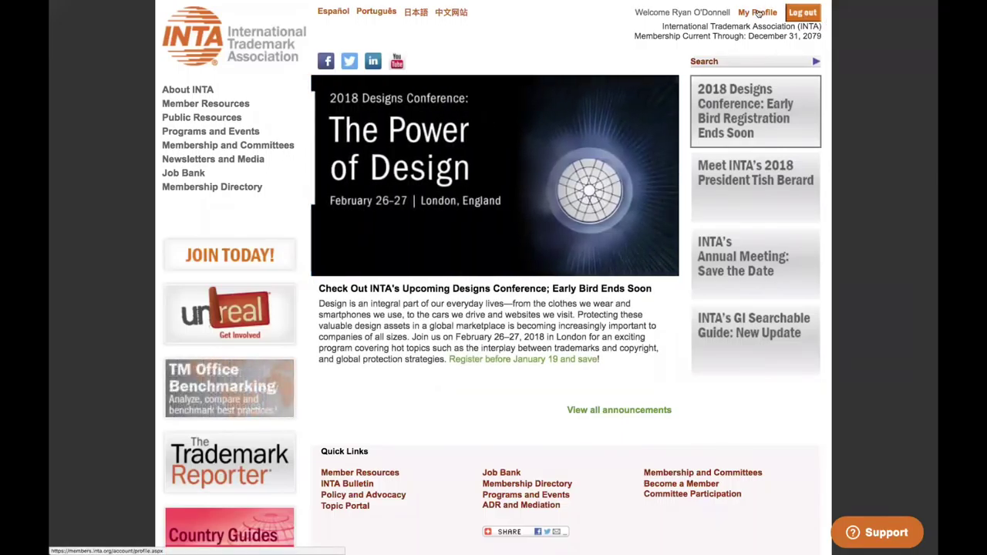
- Open the 140th Annual Meeting registration details from the profile's Purchases > Events list
left_click(758, 12)
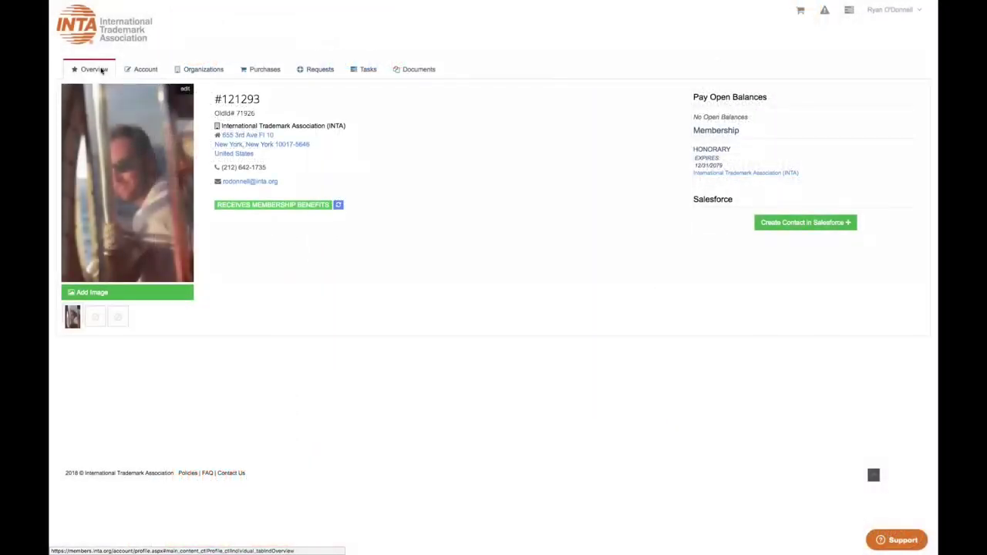
left_click(265, 71)
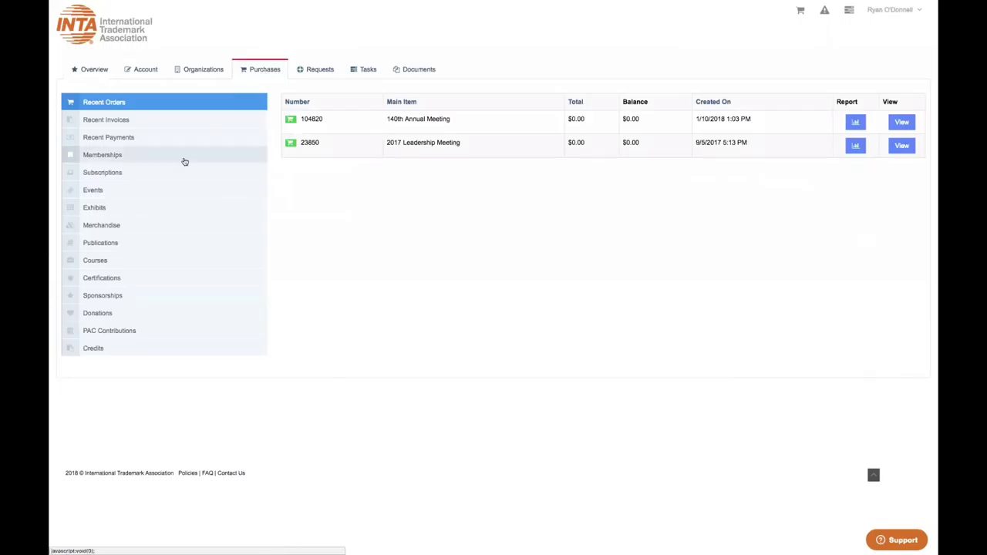
left_click(145, 192)
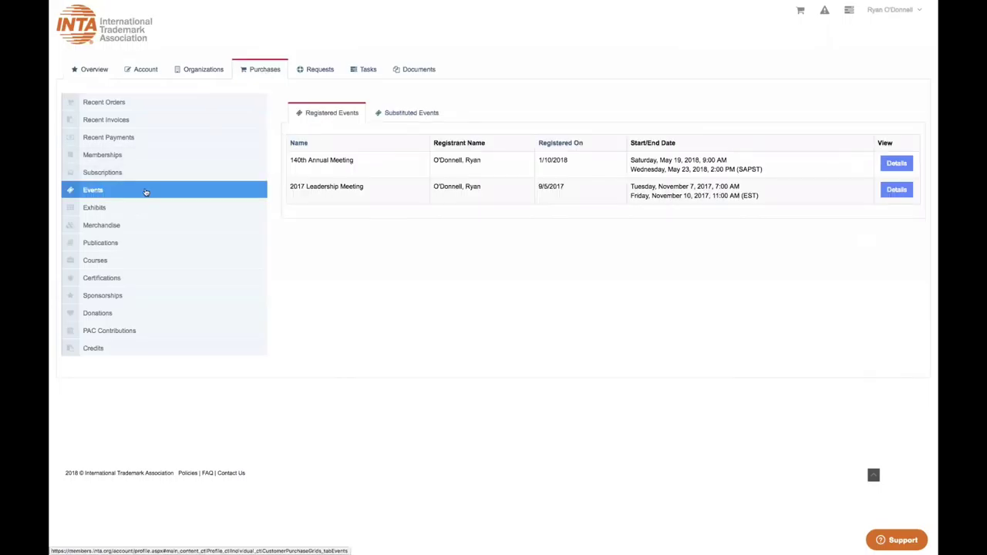
left_click(895, 165)
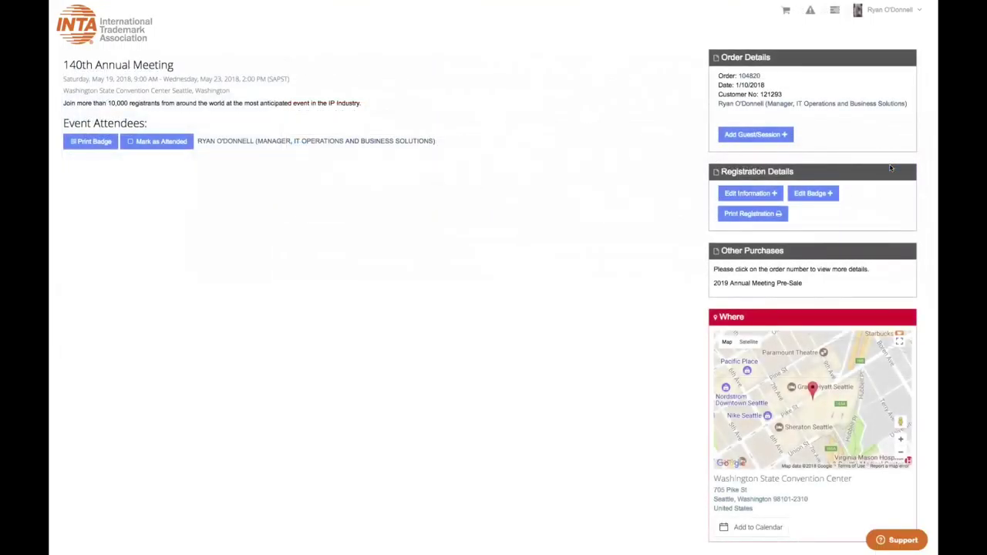
- Add sessions to the 140th Annual Meeting registration, skipping guests to reach the session list
left_click(761, 135)
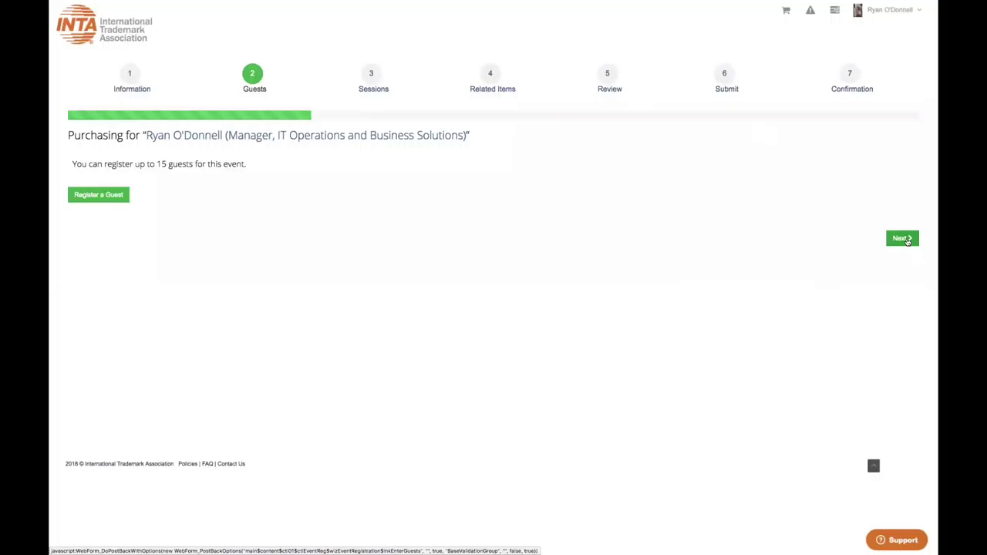
left_click(905, 239)
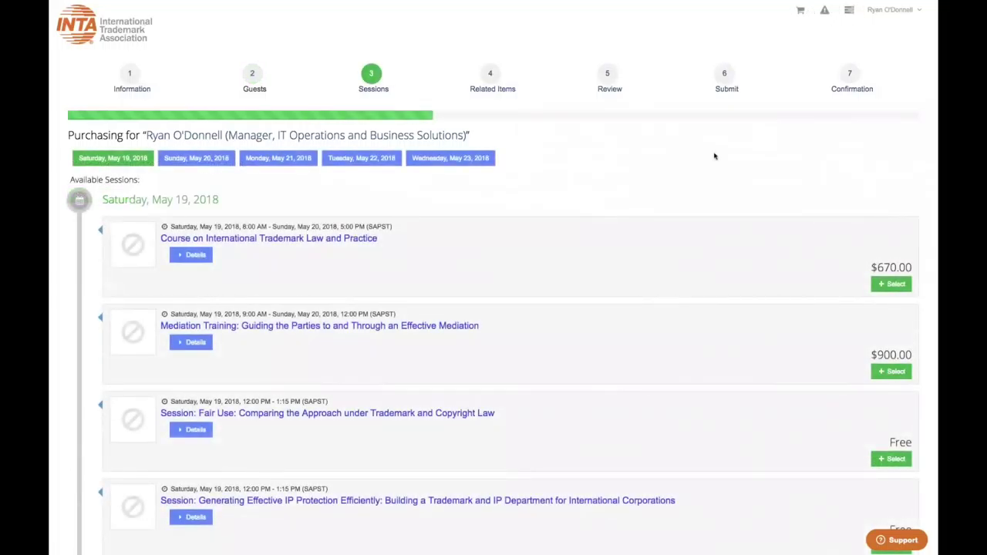